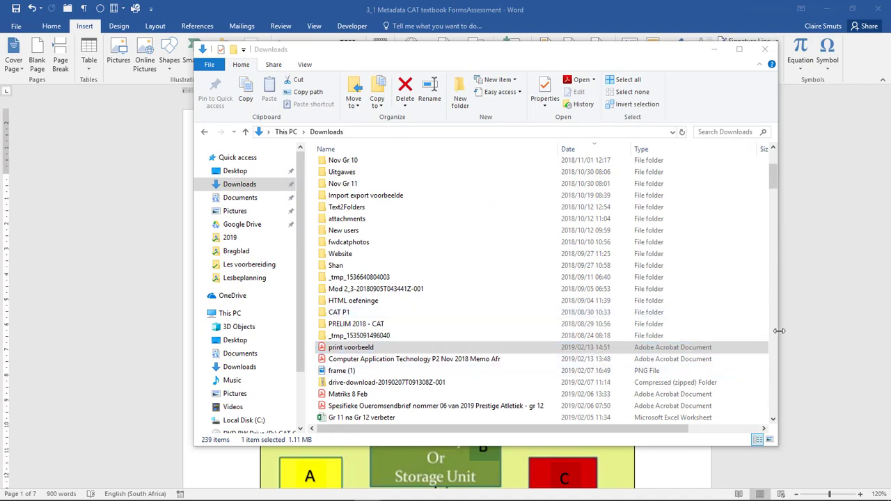
# Step: Switch to the Word document and view its print settings and preview
pyautogui.click(823, 326)
pyautogui.click(7, 26)
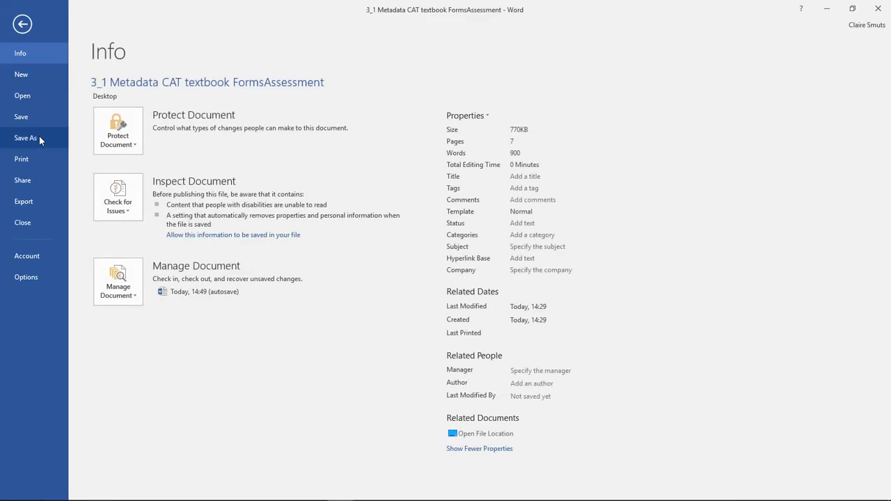
pyautogui.click(38, 160)
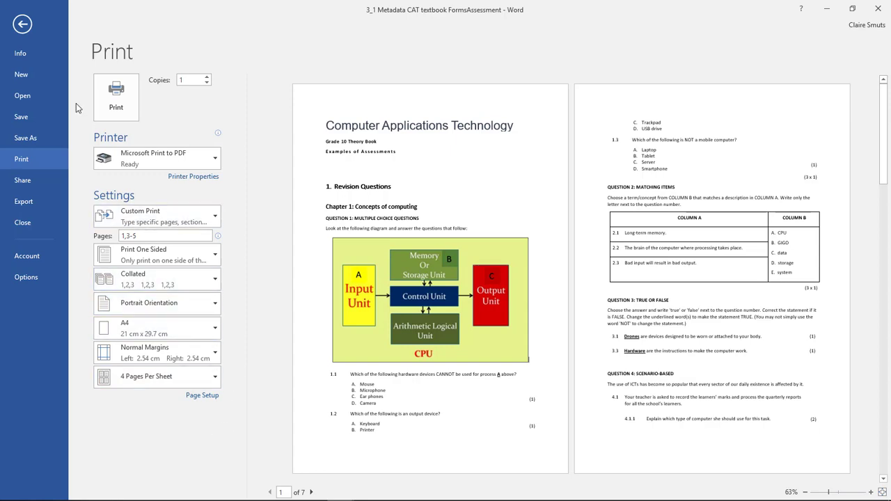
# Step: Examine the file types available for saving the document in the Lesbeplanning folder and cancel the save
pyautogui.click(36, 136)
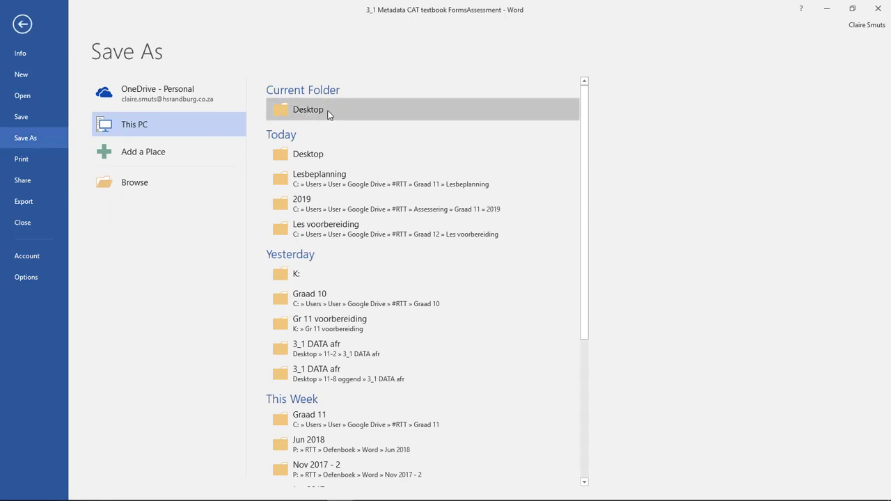
pyautogui.click(320, 179)
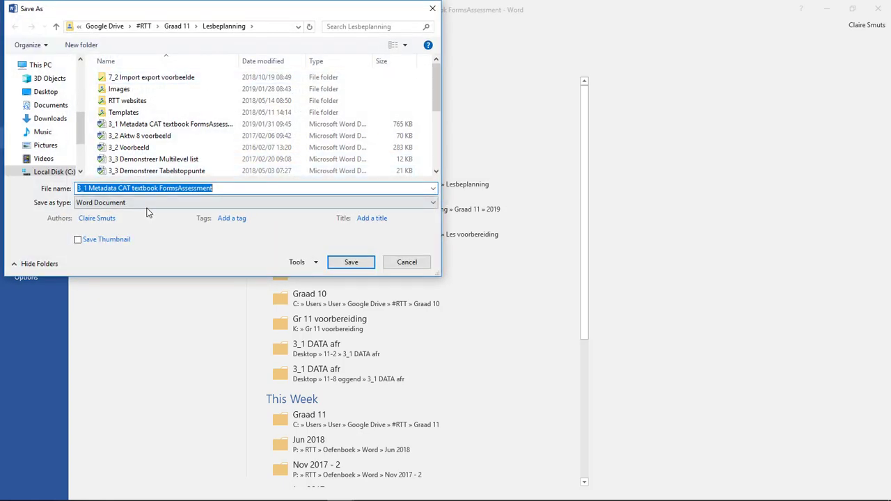
pyautogui.click(146, 202)
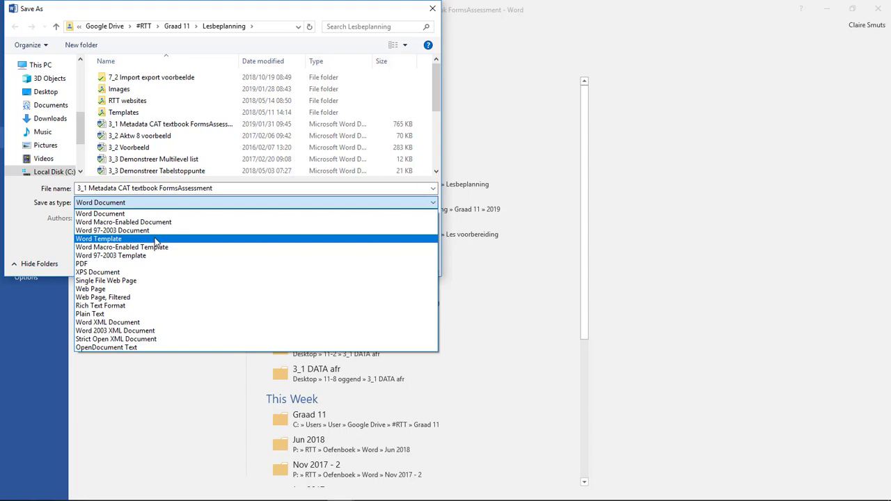
pyautogui.click(26, 259)
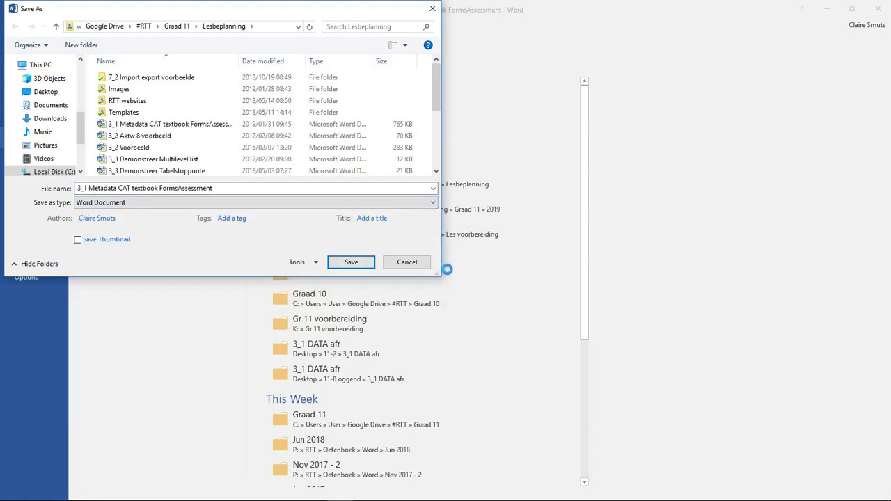
pyautogui.click(422, 268)
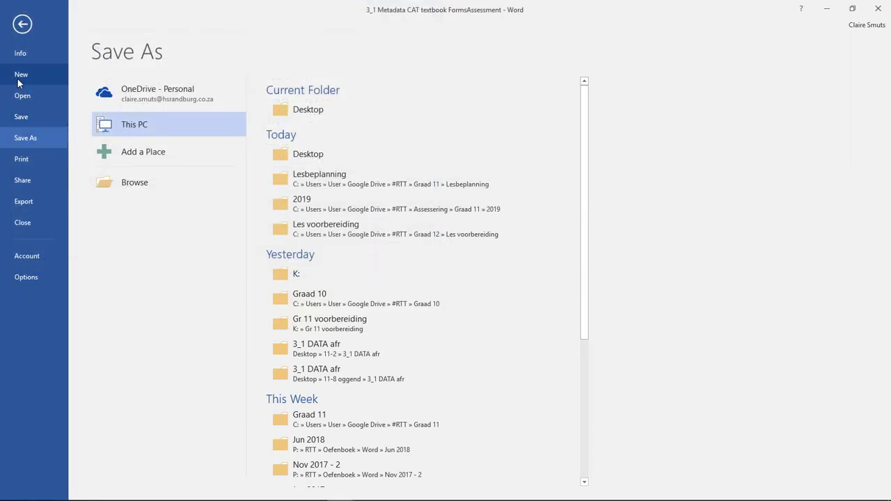
# Step: Browse the online Business templates offered for new documents
pyautogui.click(20, 75)
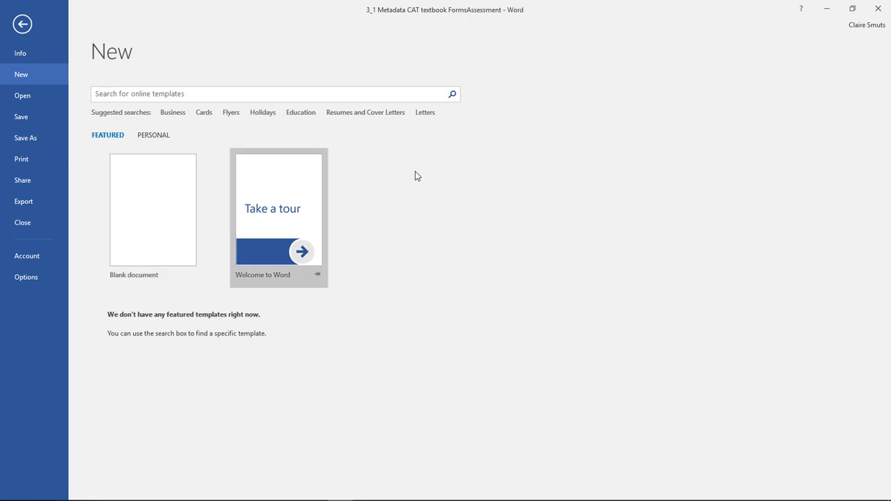
pyautogui.click(182, 113)
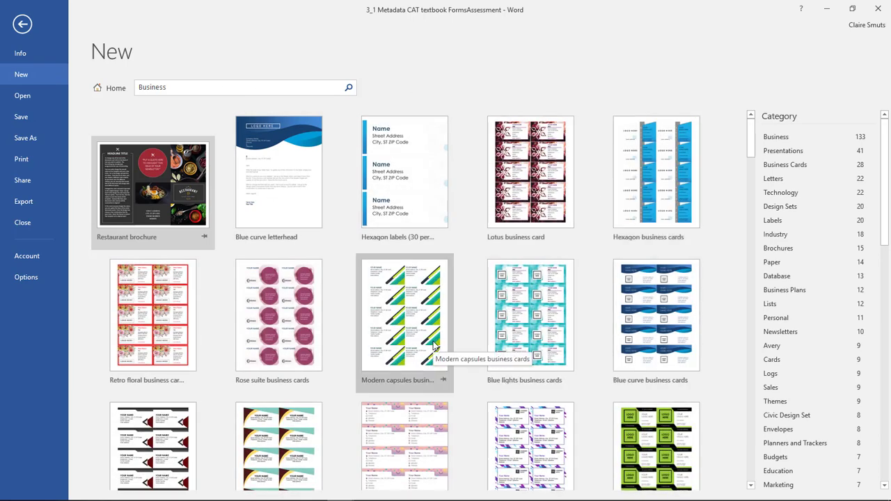
# Step: Start saving the document from the Lesbeplanning folder and set its file type to Word Template
pyautogui.click(24, 139)
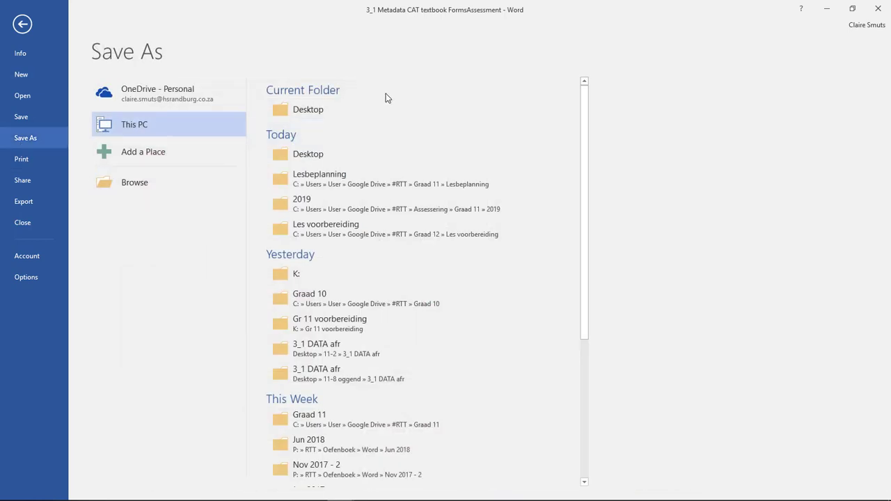
pyautogui.click(360, 177)
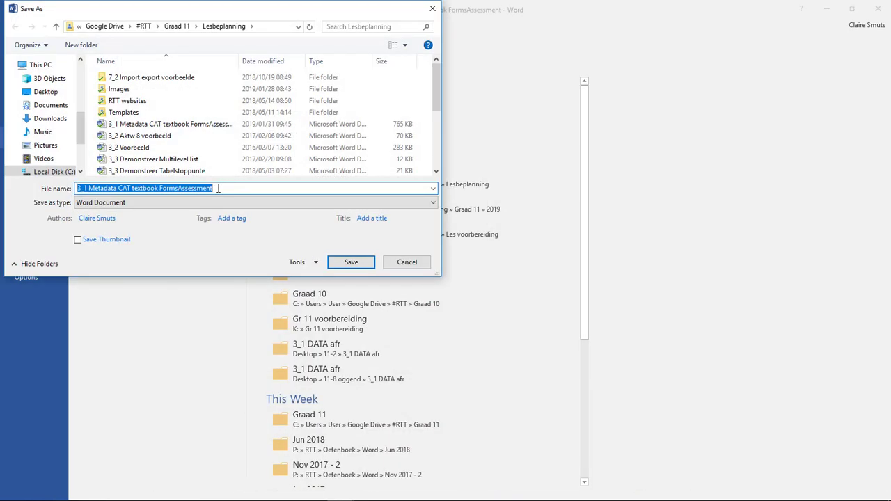
pyautogui.click(214, 202)
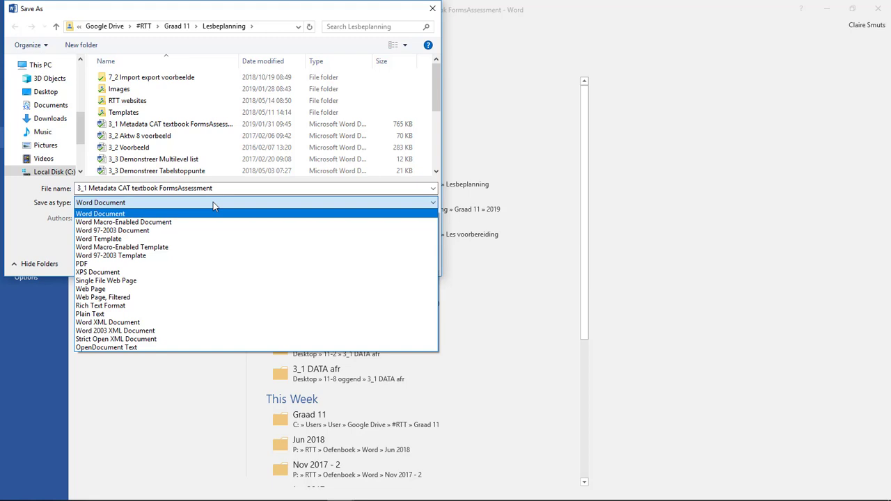
pyautogui.click(212, 201)
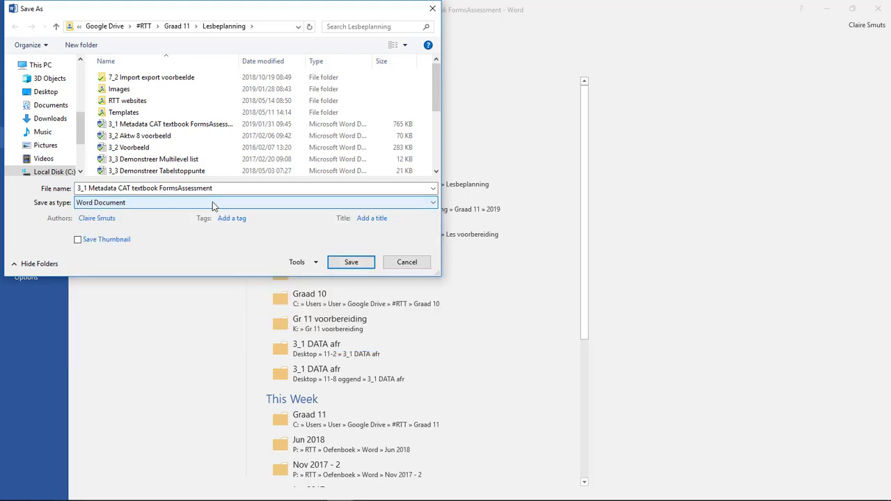
pyautogui.click(212, 202)
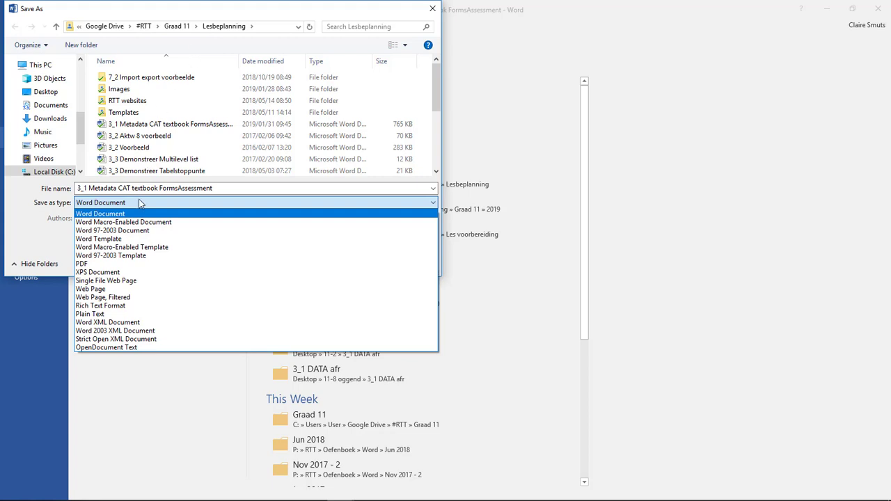
pyautogui.click(136, 240)
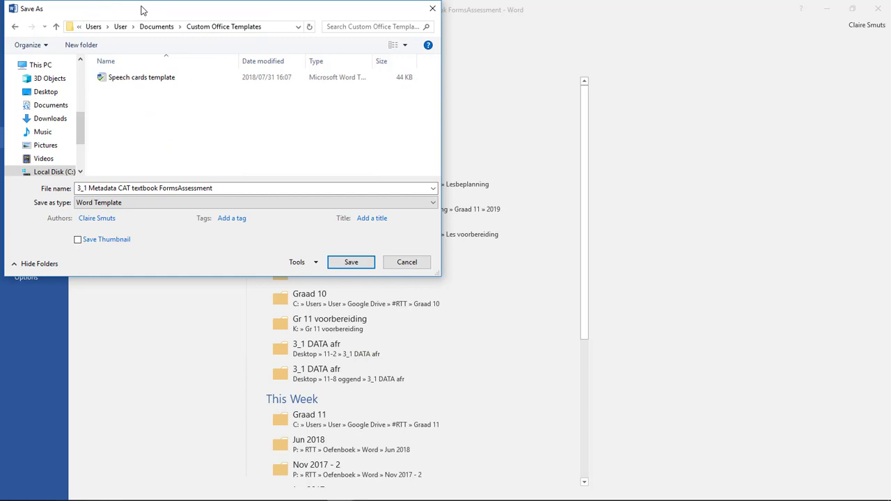
# Step: Show the full path of the Custom Office Templates folder in the save dialog
pyautogui.click(282, 27)
pyautogui.rightClick(202, 25)
pyautogui.click(225, 60)
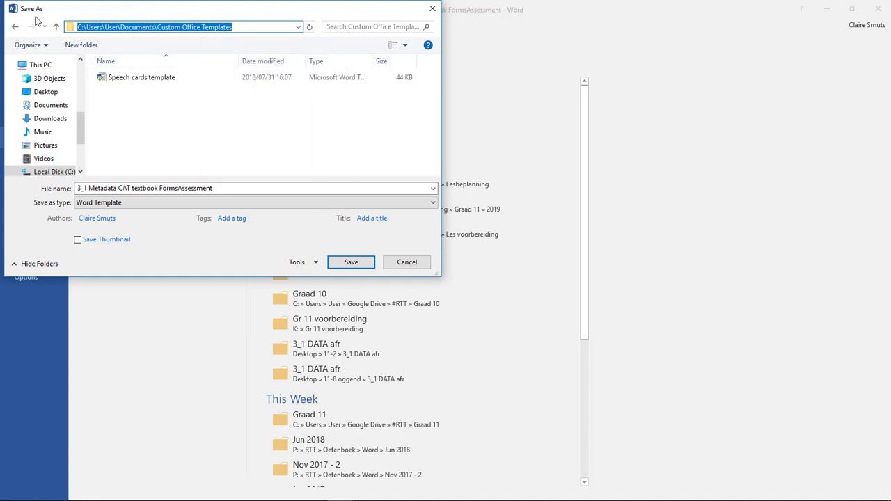
# Step: Return the template's save location to the Lesbeplanning folder, compare it with Custom Office Templates, and cancel the save
pyautogui.click(16, 28)
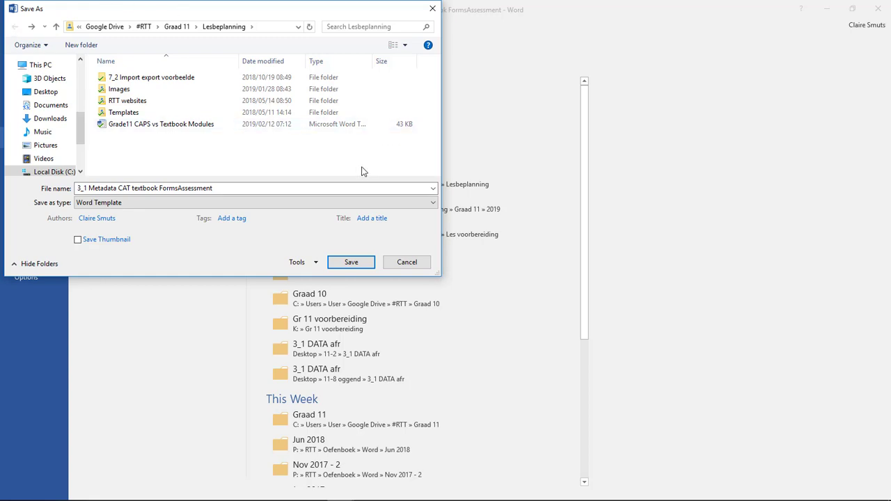
pyautogui.click(222, 186)
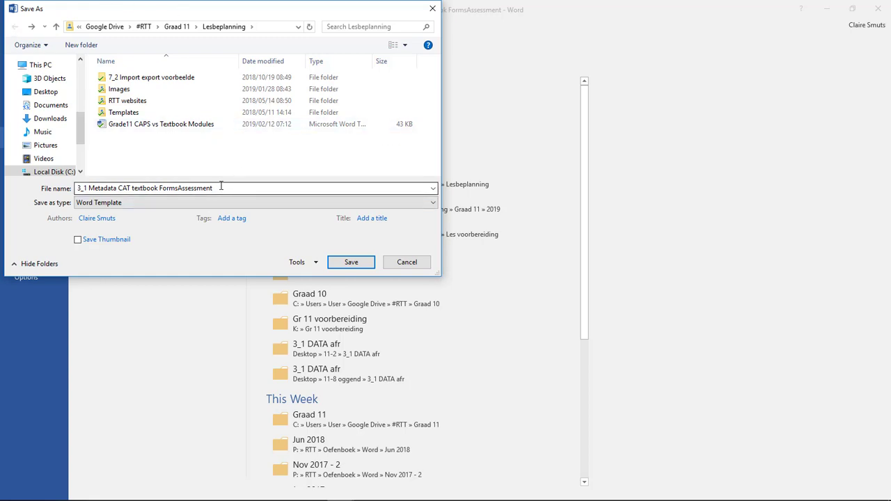
pyautogui.click(31, 26)
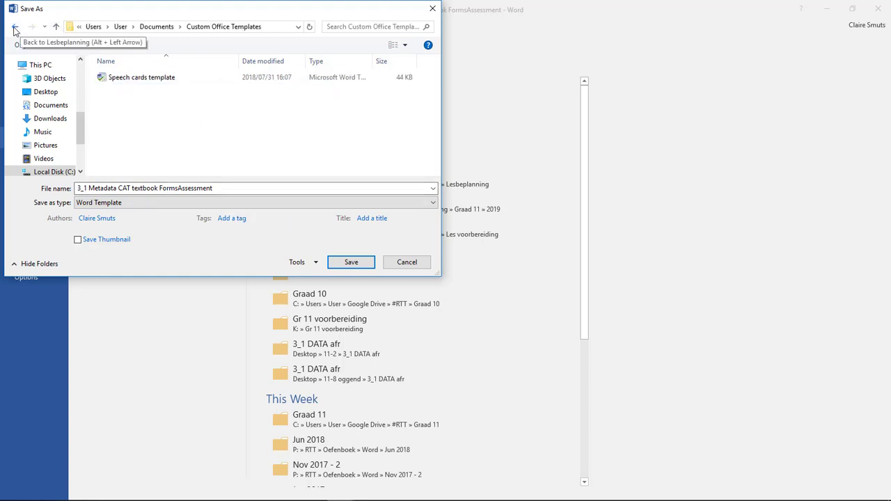
pyautogui.click(15, 28)
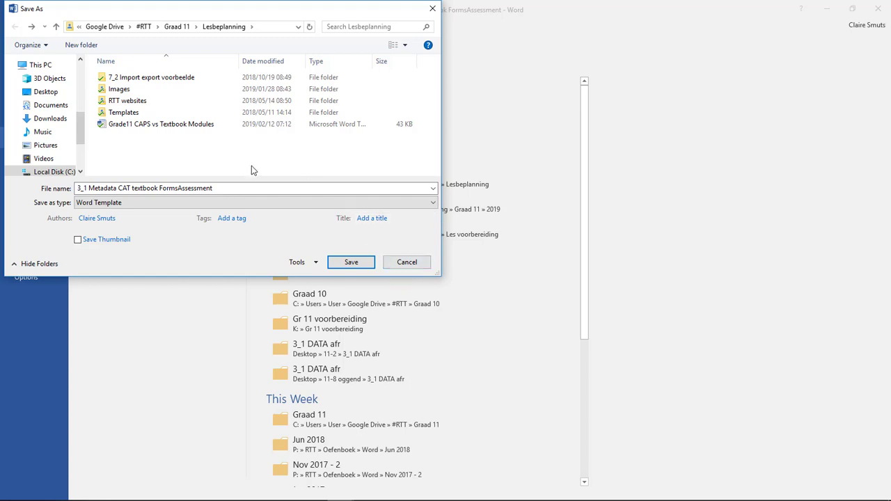
pyautogui.click(410, 263)
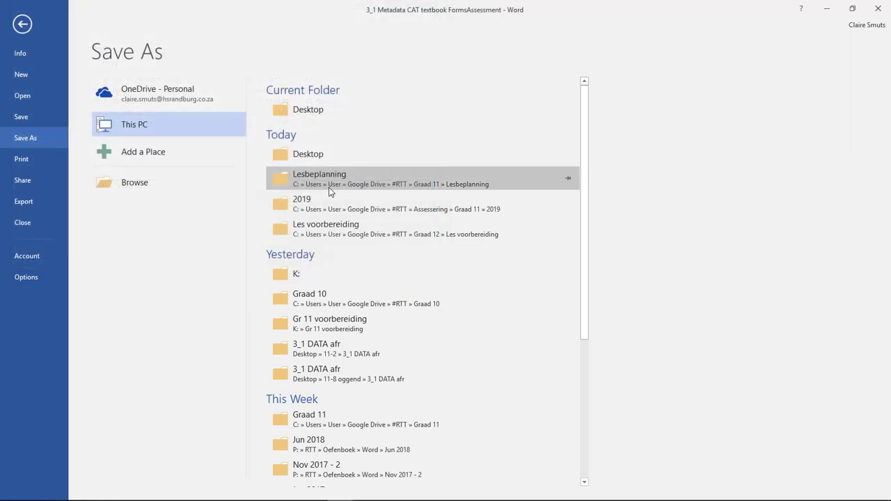
# Step: Start saving the document as a Word Template and set the save location back to the Lesbeplanning folder
pyautogui.click(130, 185)
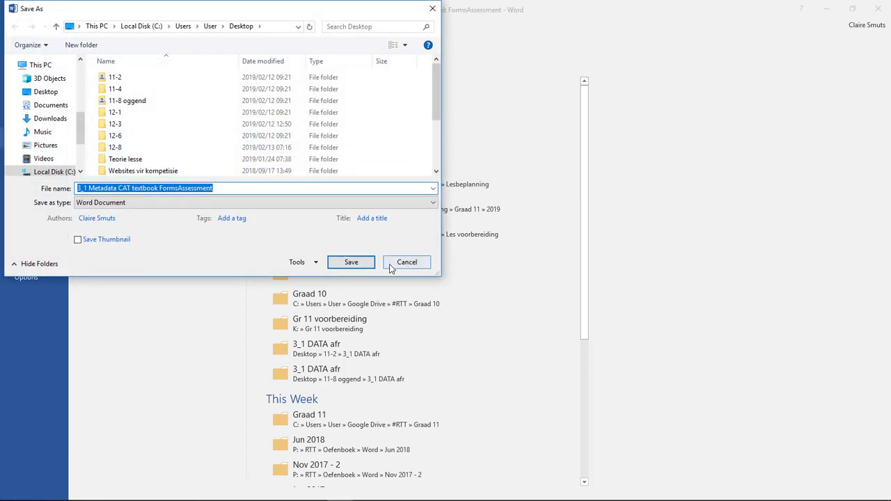
pyautogui.click(391, 265)
pyautogui.click(268, 179)
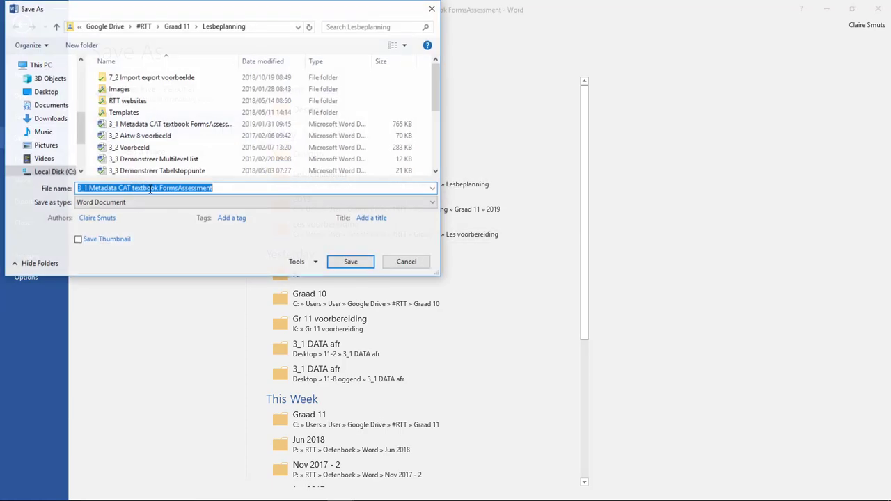
pyautogui.click(219, 201)
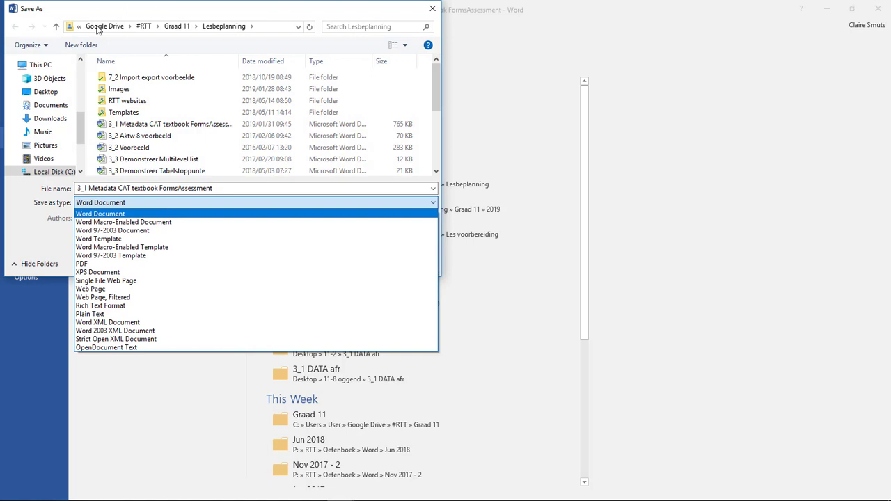
pyautogui.click(133, 239)
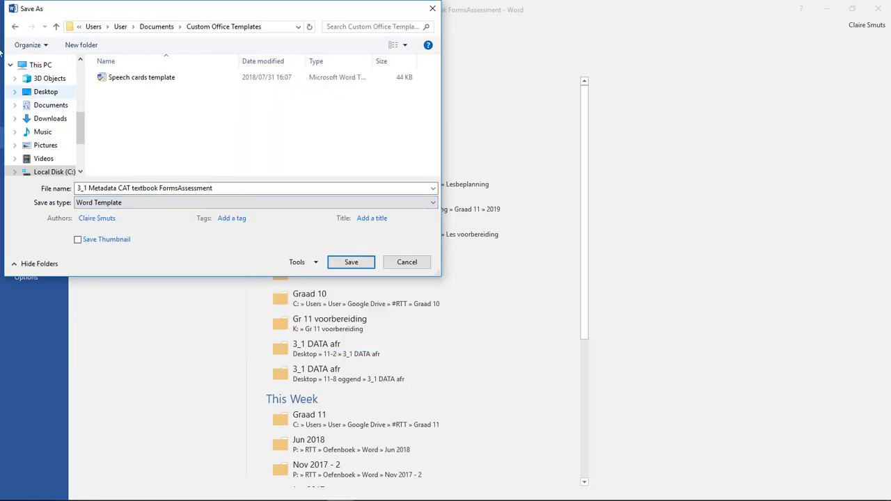
pyautogui.click(15, 26)
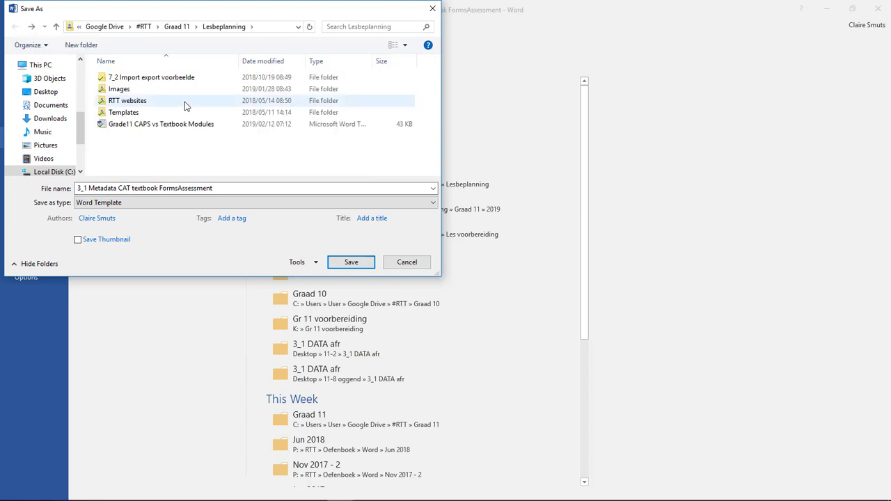
pyautogui.click(318, 203)
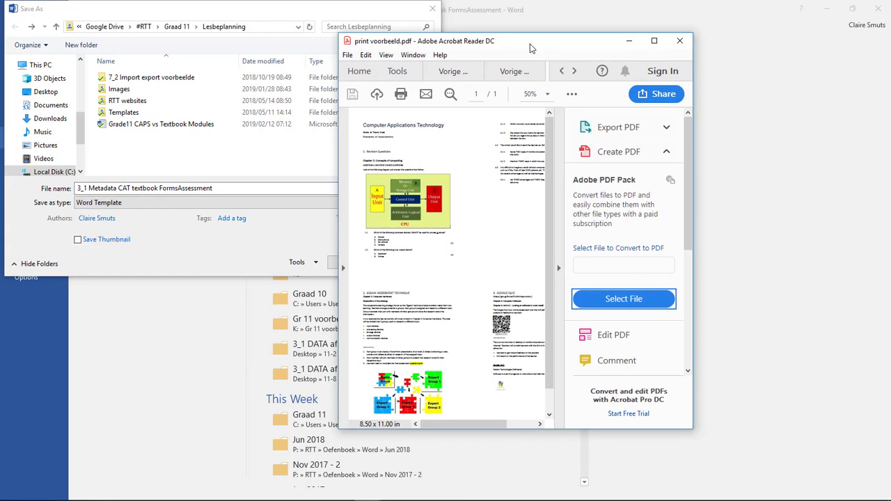
# Step: View the print voorbeeld PDF in Adobe Acrobat Reader with its tools pane collapsed, and return to Word's save dialog
pyautogui.click(558, 267)
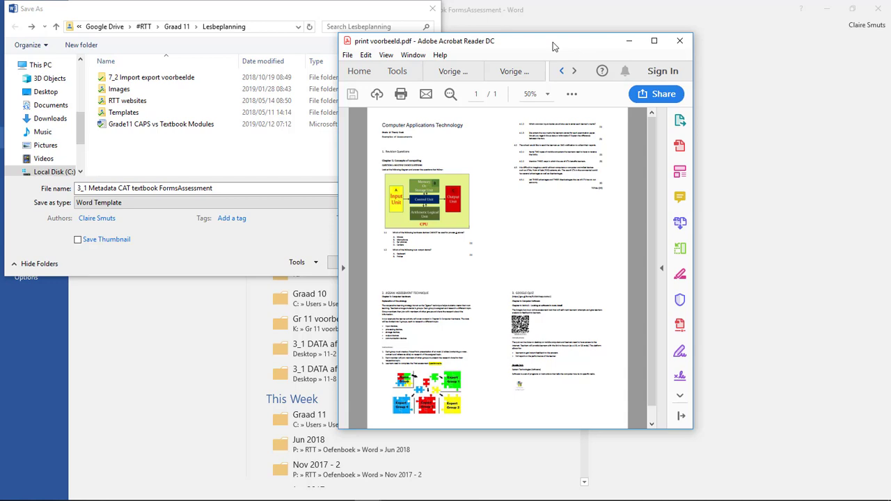
pyautogui.moveTo(537, 49); pyautogui.dragTo(808, 154)
pyautogui.click(611, 72)
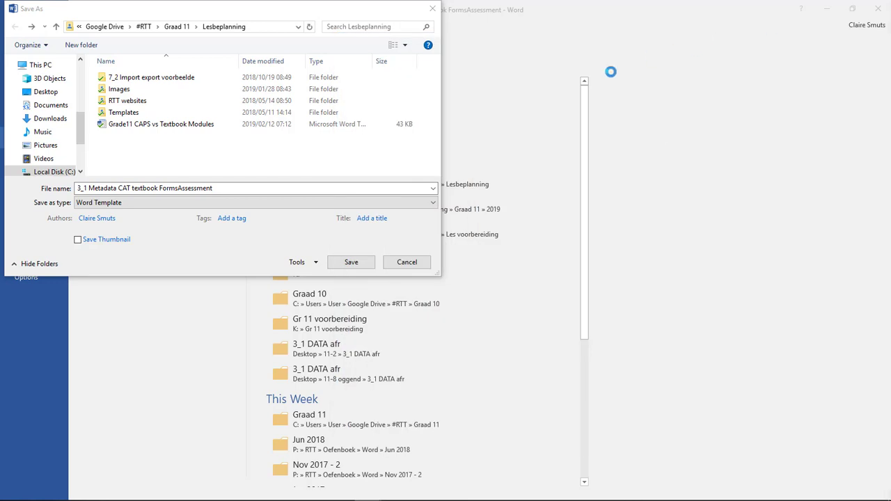
# Step: Open the choice of file types for saving the document
pyautogui.click(265, 203)
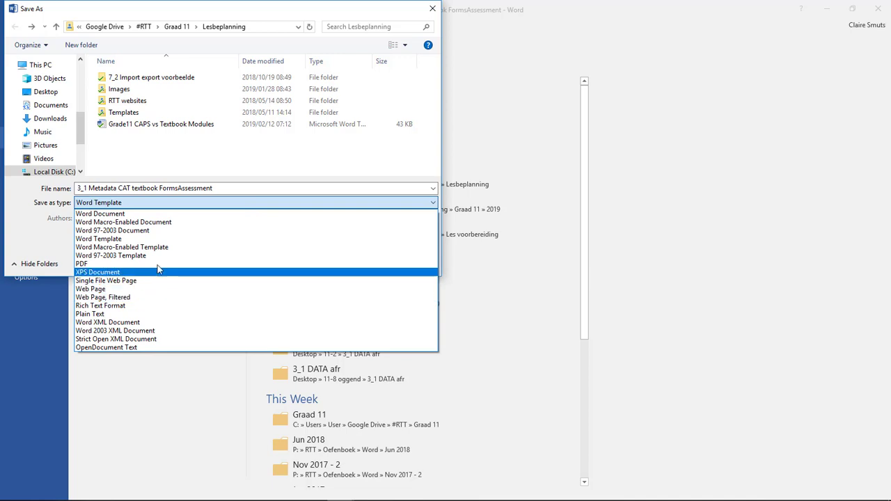